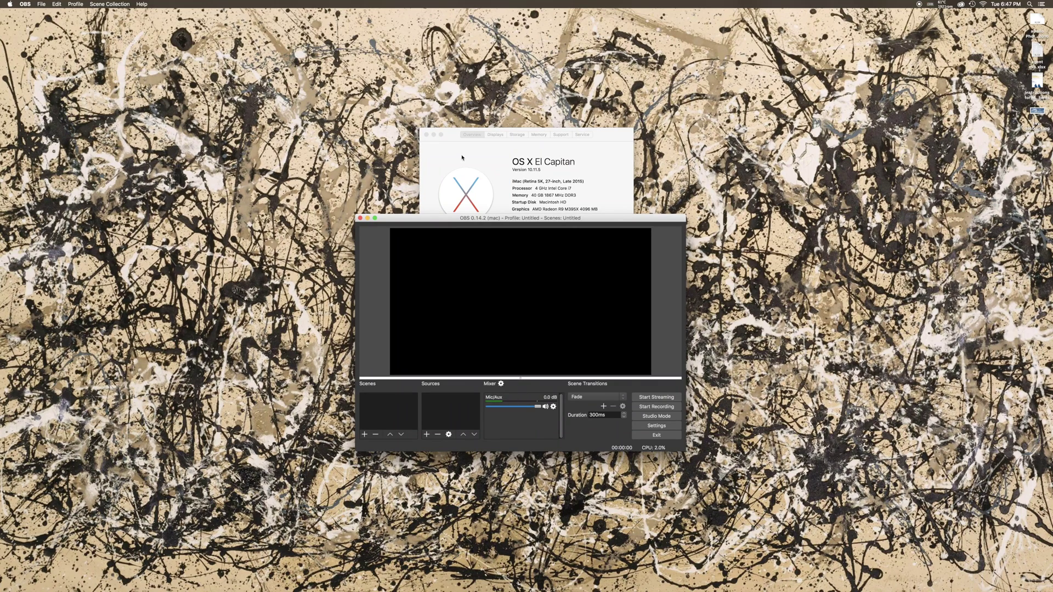
# - Close the About This Mac window and move the OBS window up and to the left
pyautogui.click(426, 134)
pyautogui.moveTo(457, 215); pyautogui.dragTo(441, 202)
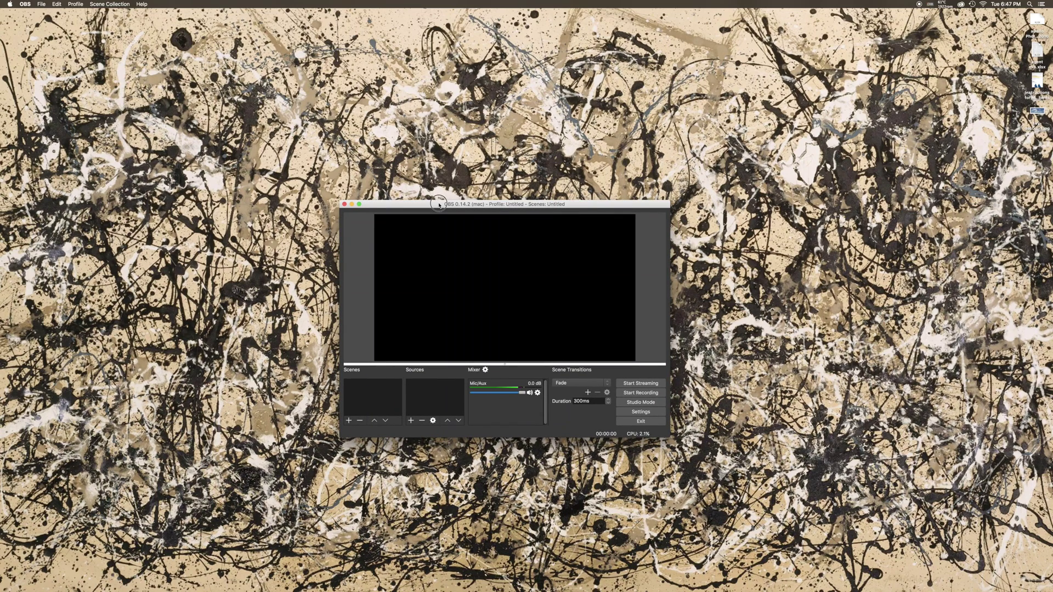
pyautogui.moveTo(439, 205); pyautogui.dragTo(310, 180)
# - Open OBS Preferences and place the Settings window to the right of the main window
pyautogui.click(25, 4)
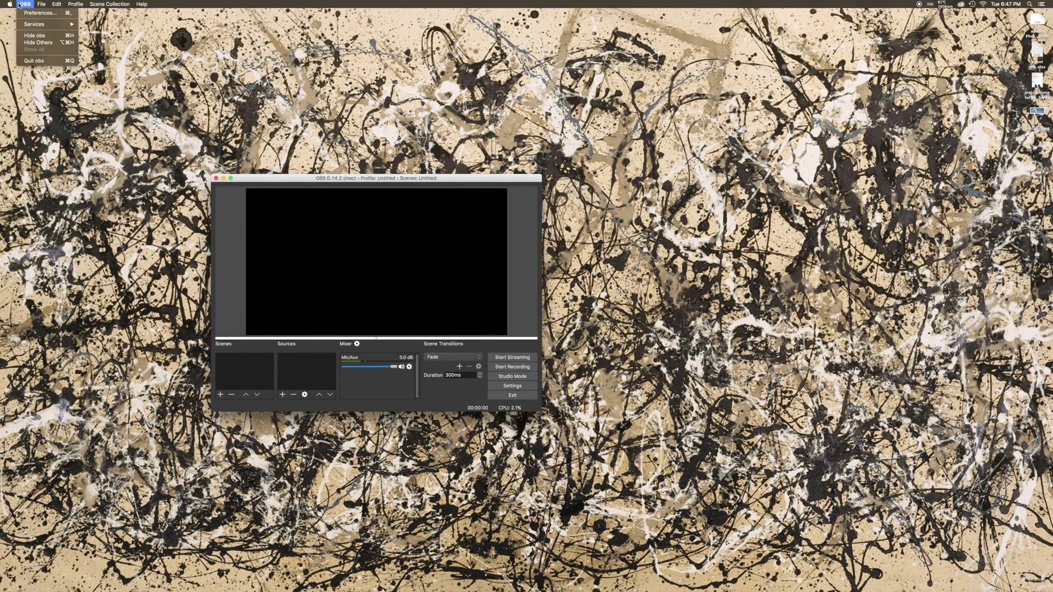
pyautogui.click(44, 26)
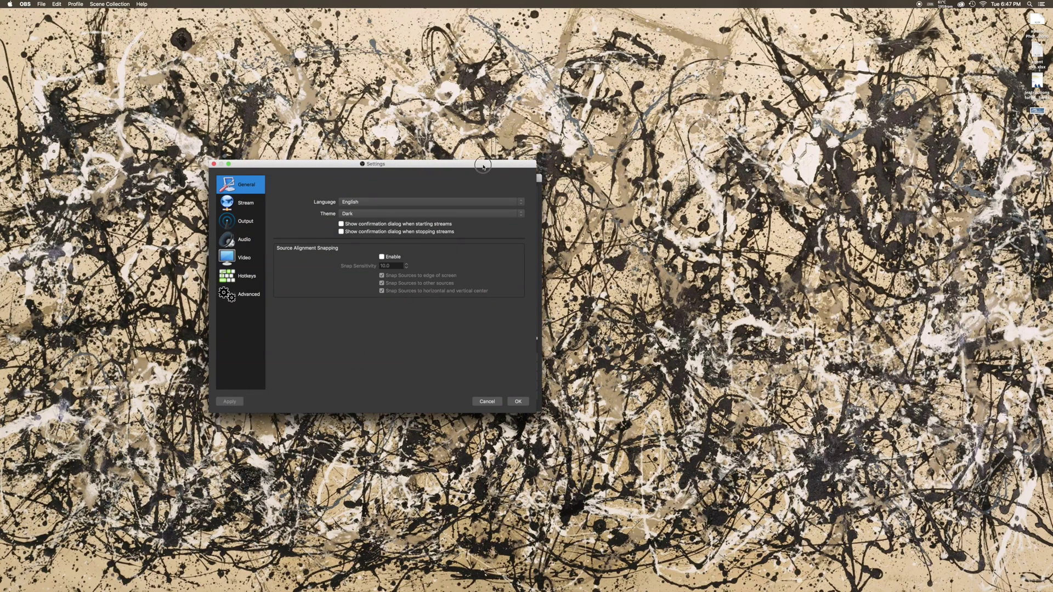
pyautogui.moveTo(479, 164); pyautogui.dragTo(766, 172)
pyautogui.moveTo(485, 184); pyautogui.dragTo(423, 188)
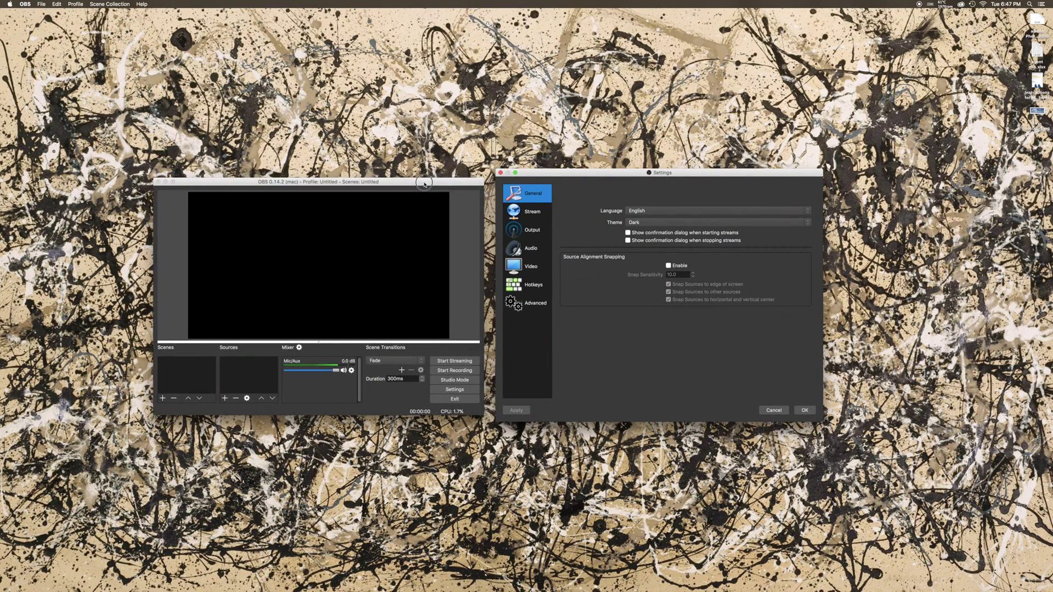
# - Review the Output and Video pages, then keep Twitch as the streaming service
pyautogui.click(531, 232)
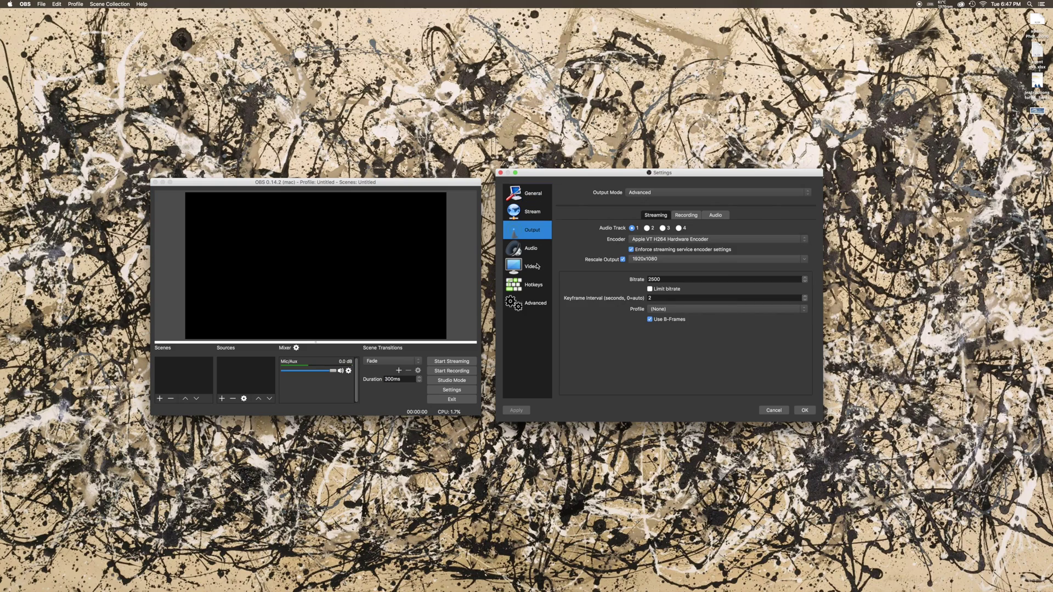
pyautogui.click(536, 267)
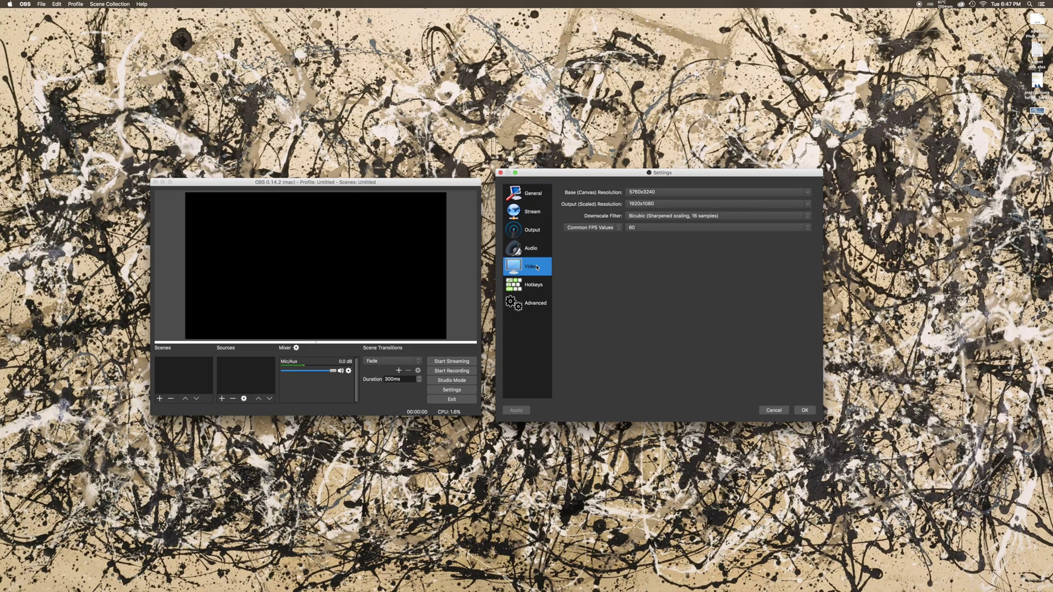
pyautogui.click(533, 214)
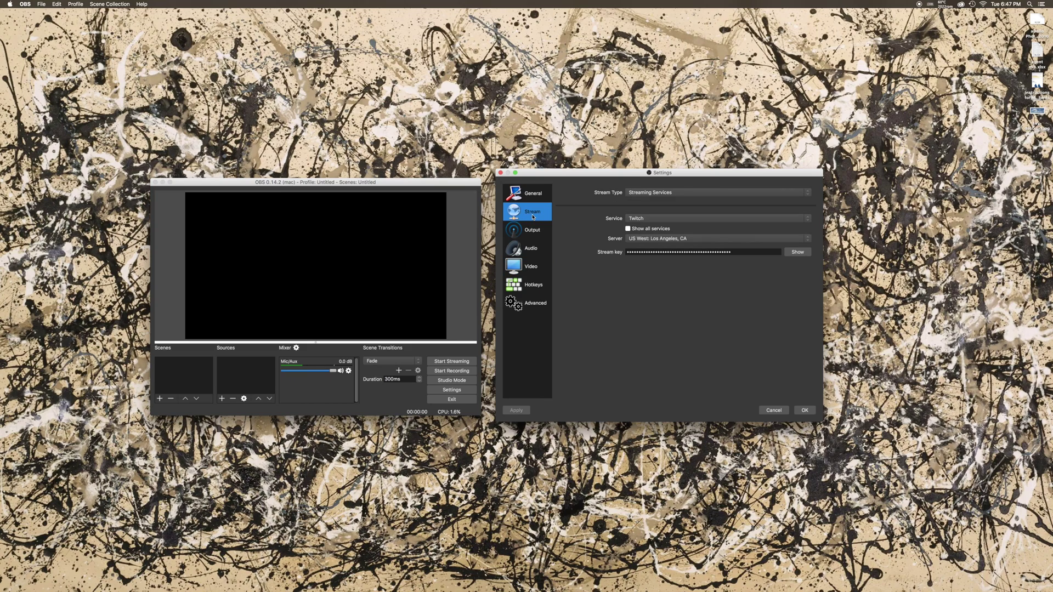
pyautogui.click(652, 219)
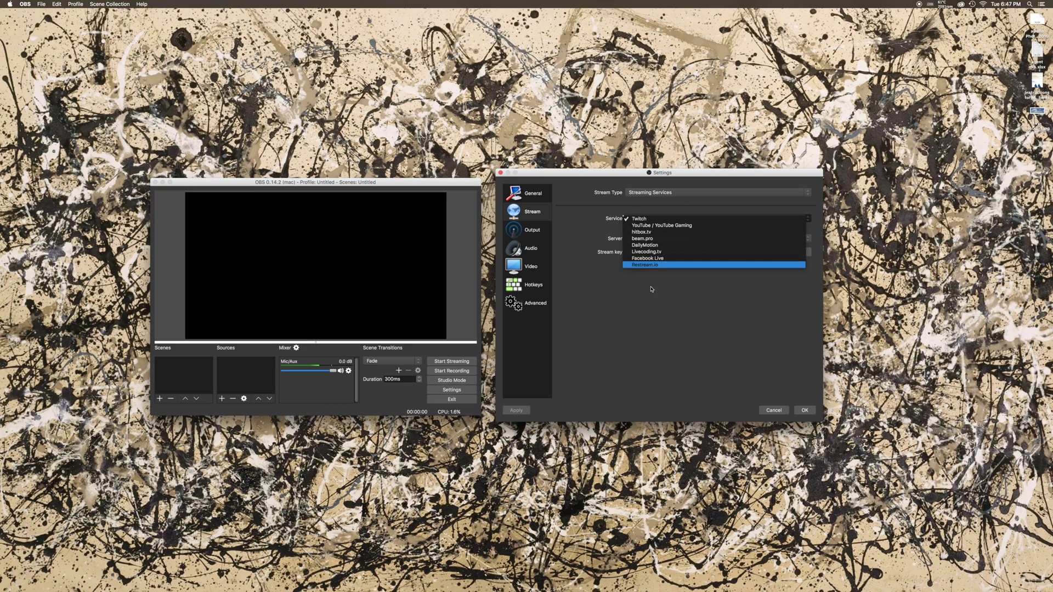
pyautogui.click(637, 219)
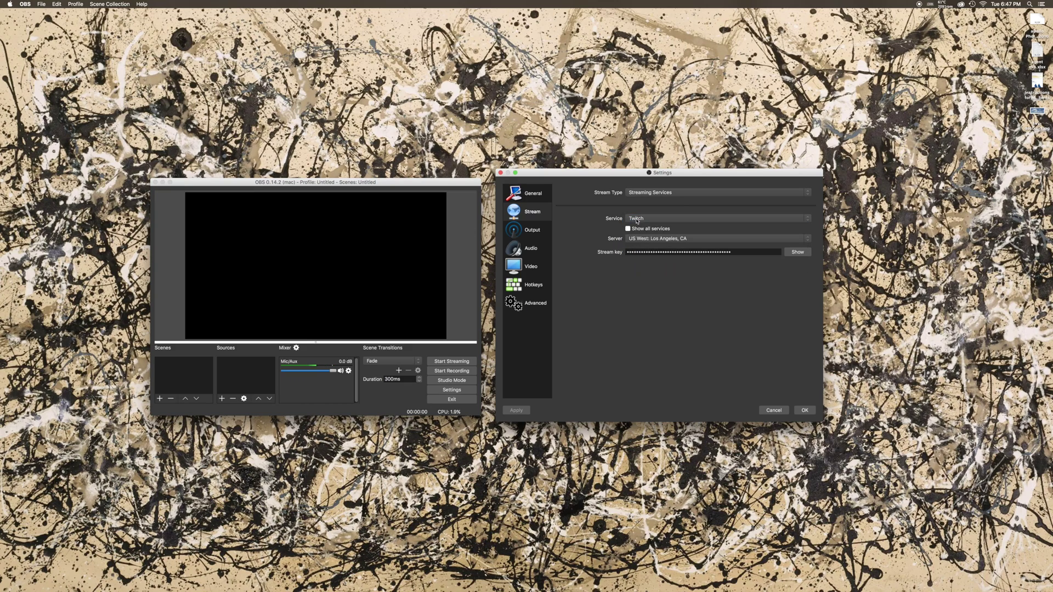
# - On the Output page, keep Advanced output mode and the Apple VT H264 Hardware Encoder
pyautogui.click(535, 233)
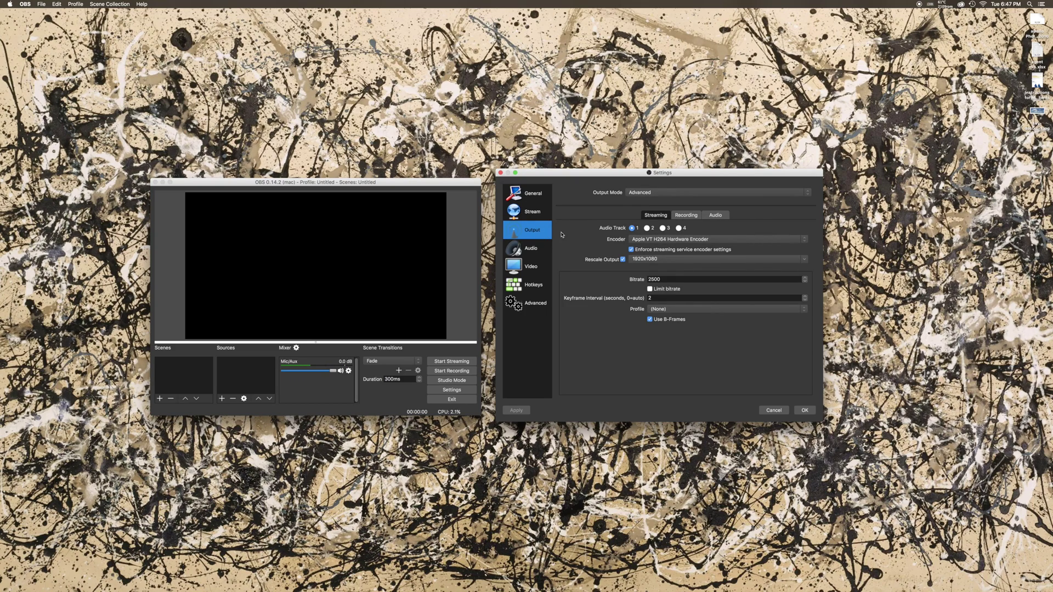
pyautogui.click(648, 194)
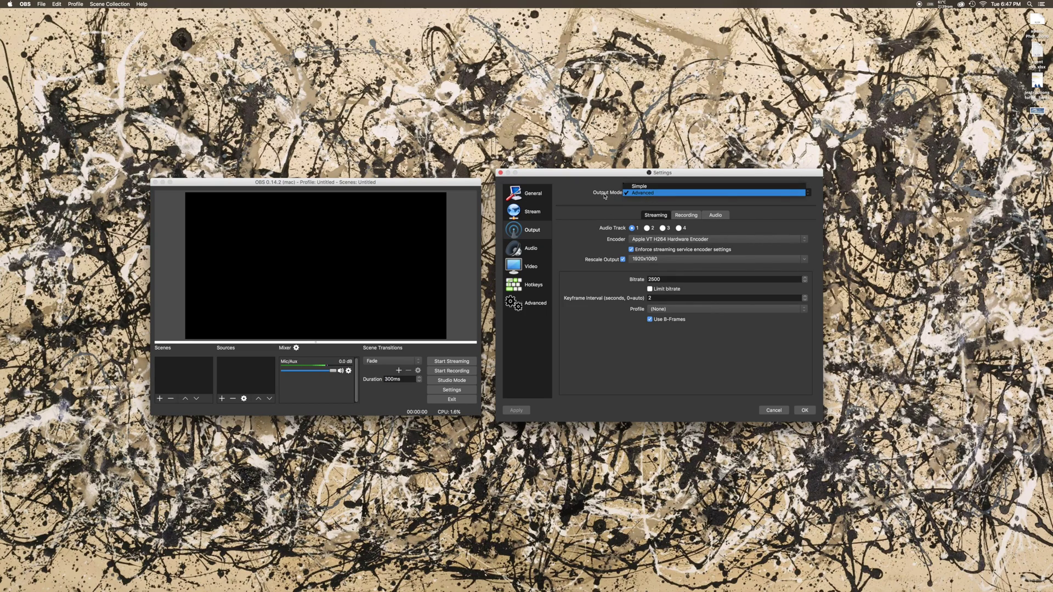
pyautogui.click(644, 193)
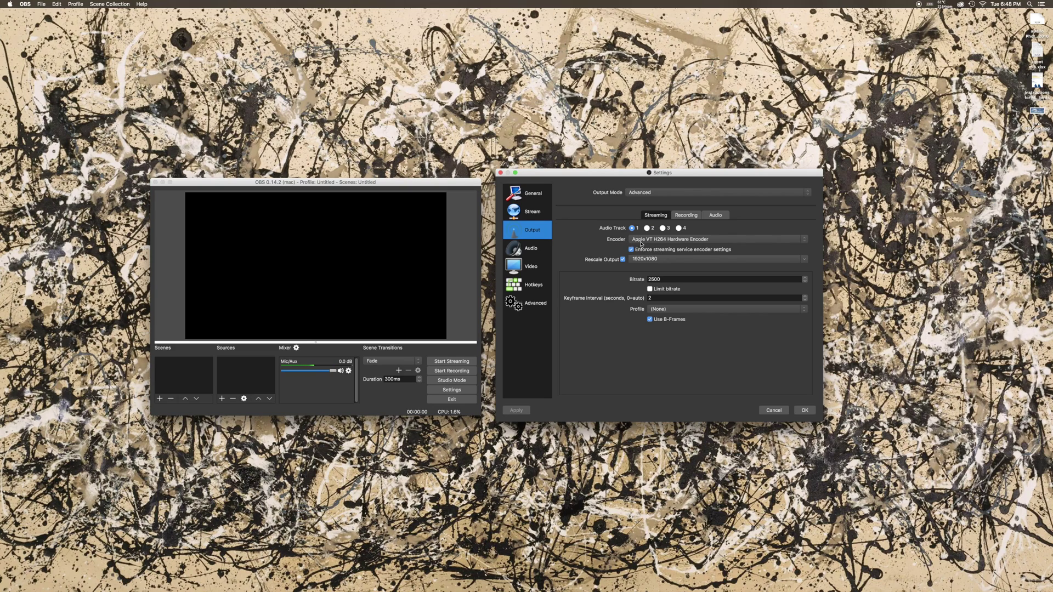
pyautogui.click(642, 241)
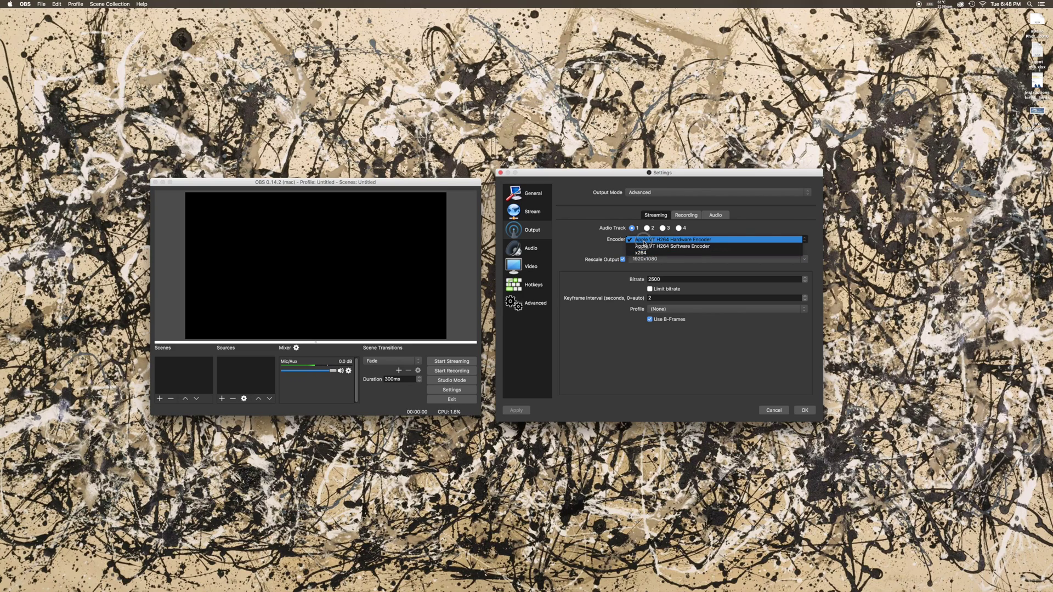
pyautogui.click(643, 241)
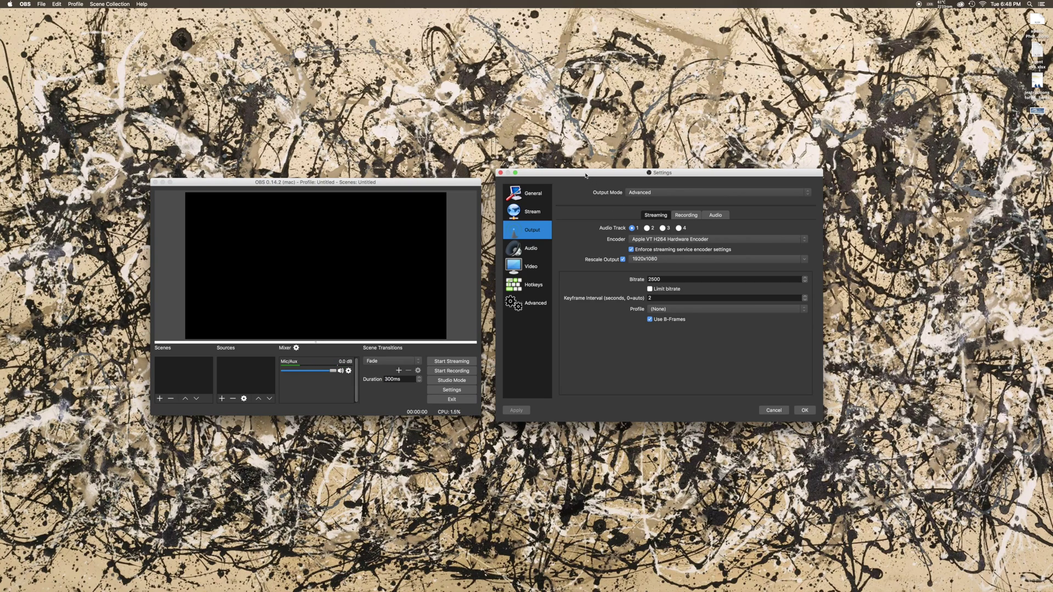
# - Check the 1920x1080 rescale resolution and the 2500 bitrate for streaming output
pyautogui.moveTo(585, 175); pyautogui.dragTo(585, 185)
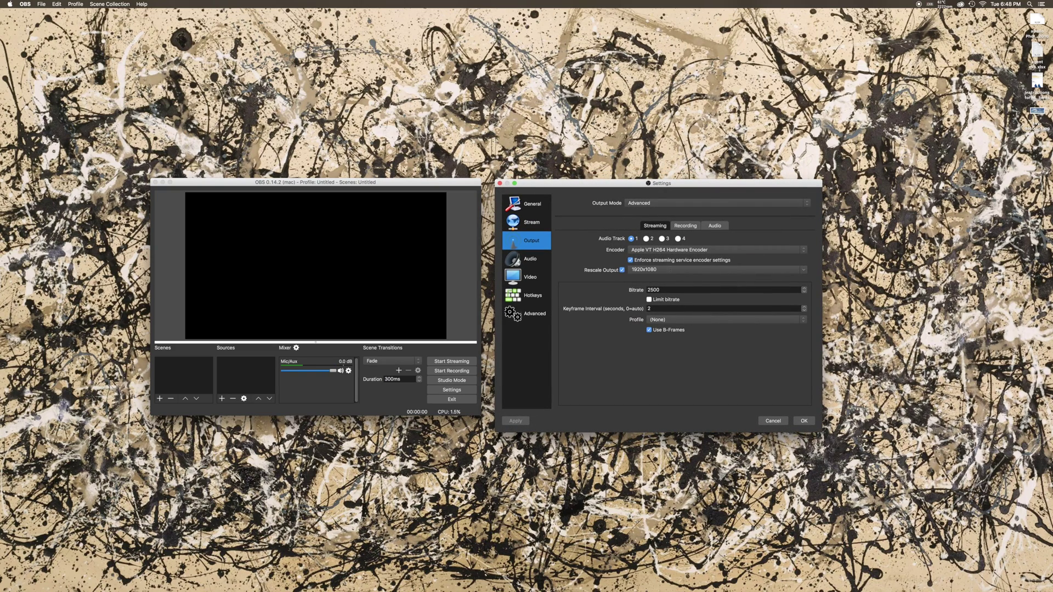
pyautogui.moveTo(661, 269); pyautogui.dragTo(624, 270)
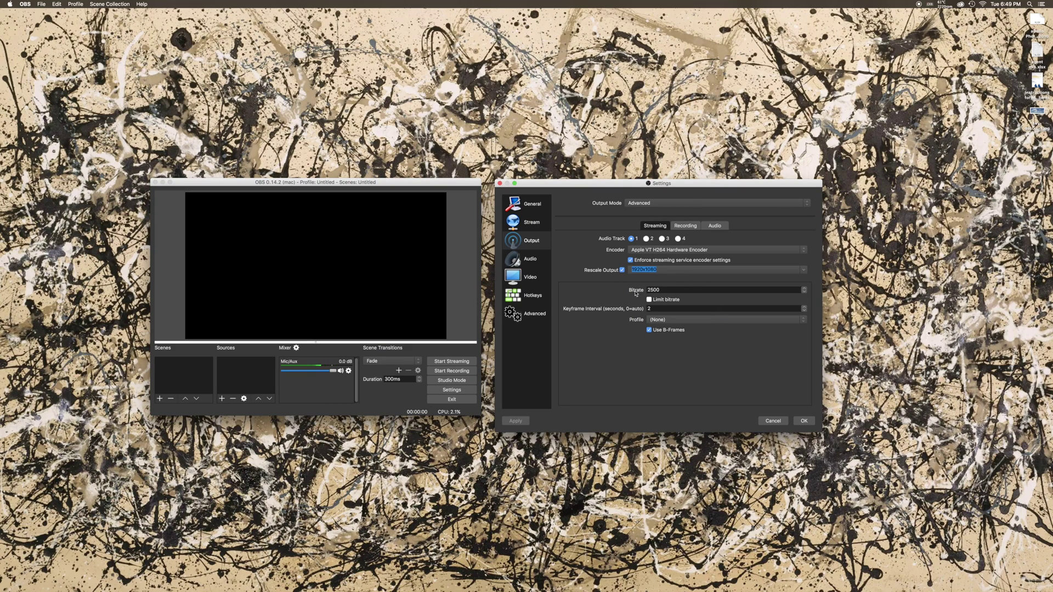
pyautogui.click(661, 290)
# - Confirm the 5760x3240 canvas scales to a 1920x1080 output, matching the Output page rescale
pyautogui.click(544, 244)
pyautogui.click(536, 278)
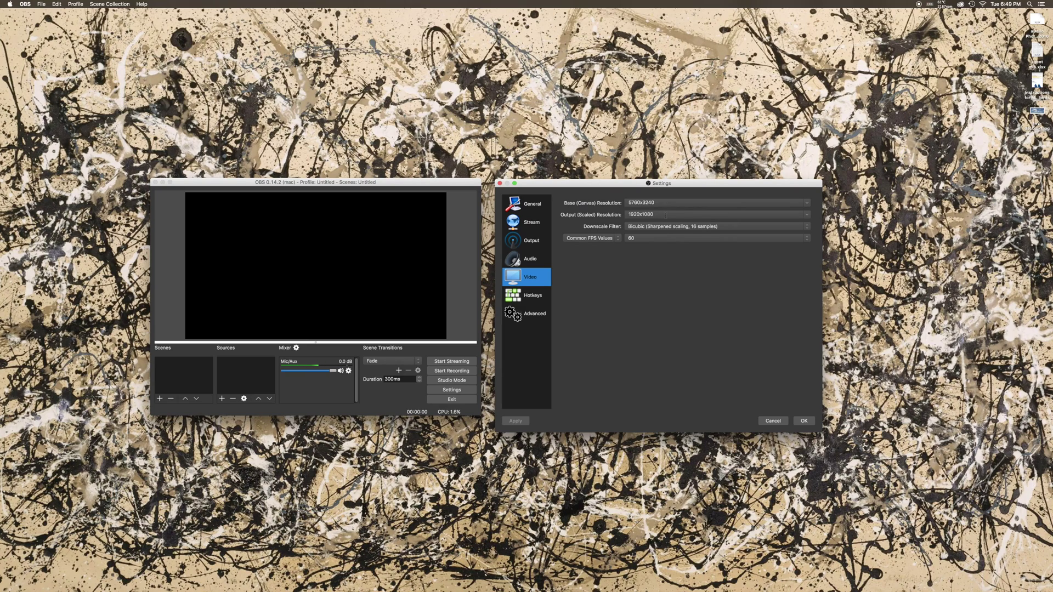
pyautogui.click(805, 218)
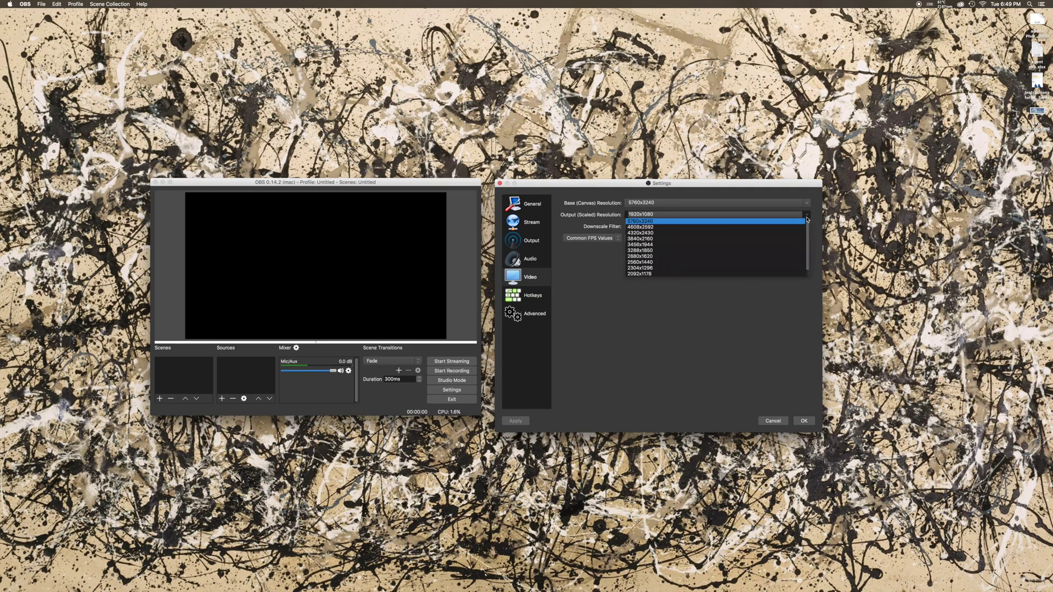
pyautogui.press('Escape')
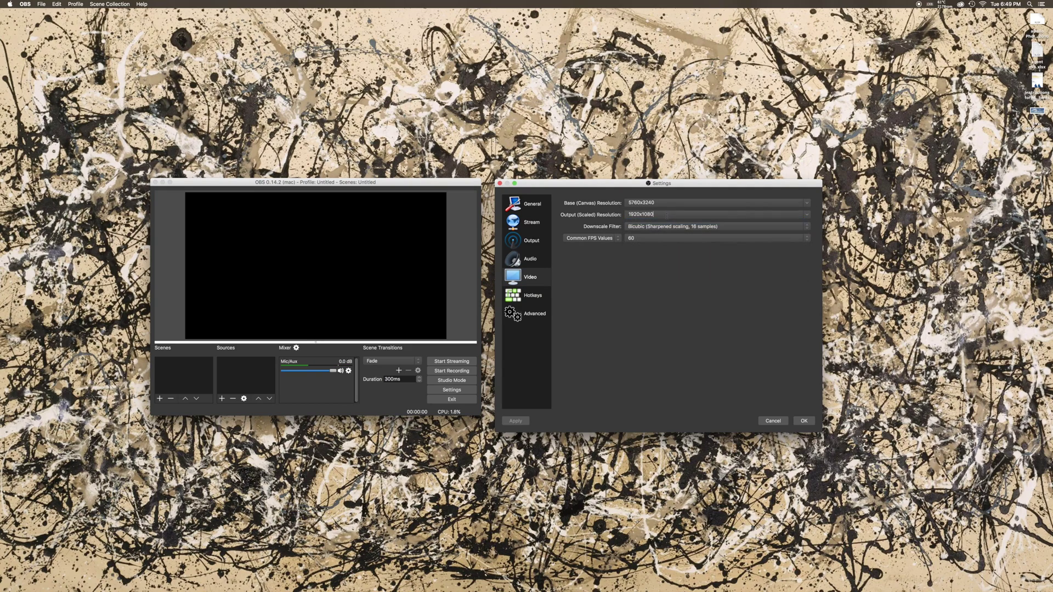
pyautogui.click(540, 277)
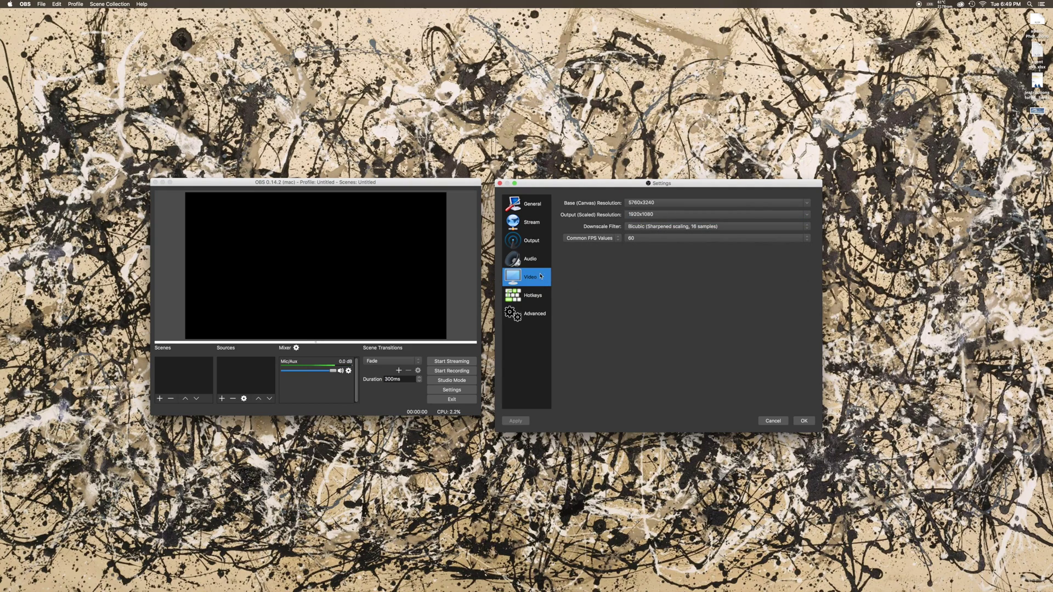
pyautogui.click(536, 243)
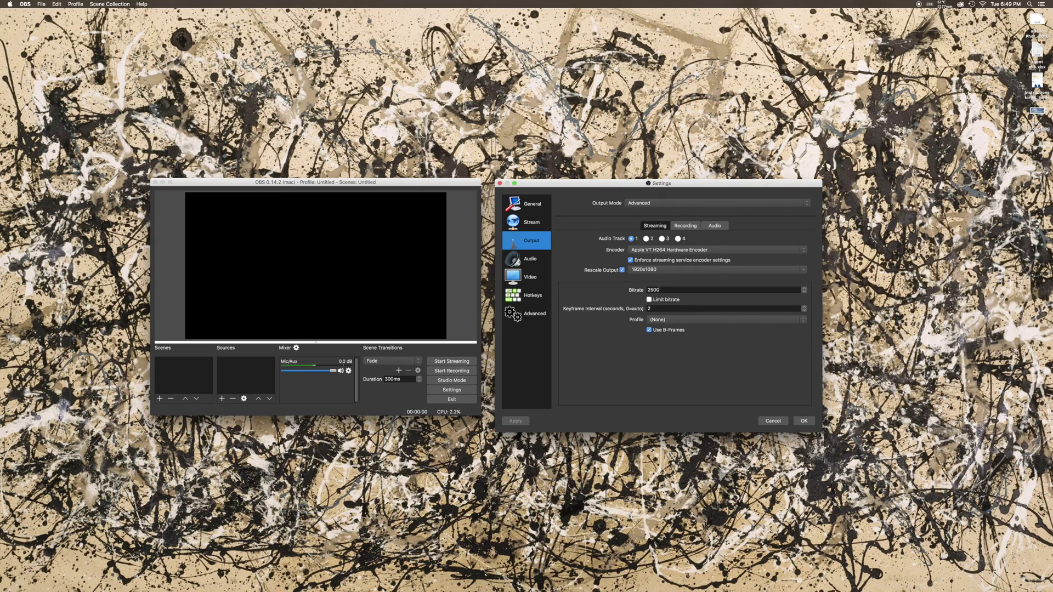
pyautogui.click(524, 280)
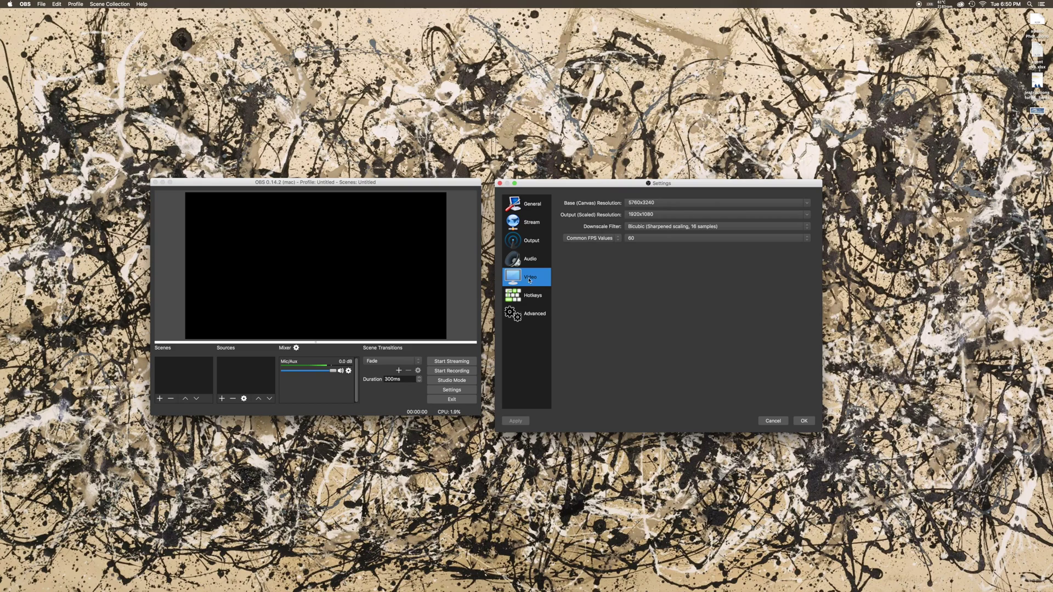
# - Keep the Bicubic downscale filter and 60 FPS, then apply the settings with OK
pyautogui.click(653, 230)
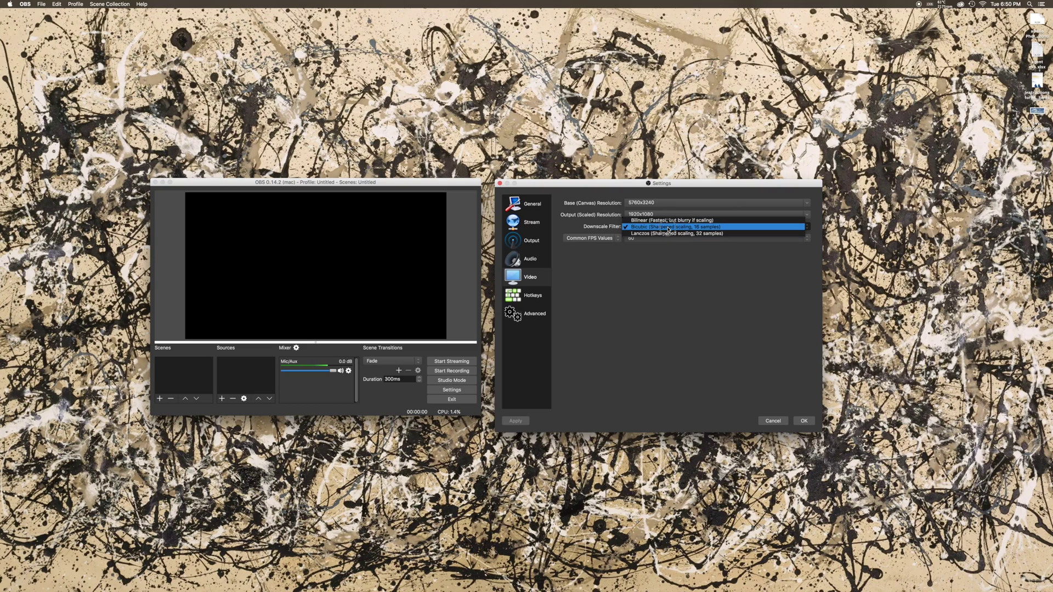
pyautogui.click(668, 227)
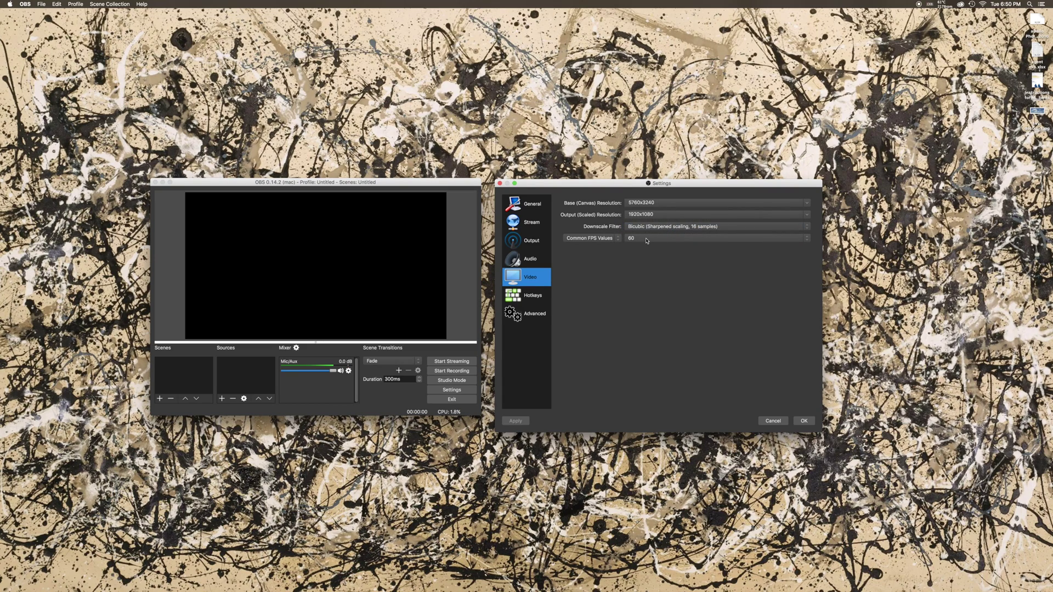
pyautogui.click(646, 239)
pyautogui.click(643, 240)
pyautogui.click(804, 421)
# - Drag the OBS main window to the centre of the screen
pyautogui.moveTo(390, 184); pyautogui.dragTo(615, 185)
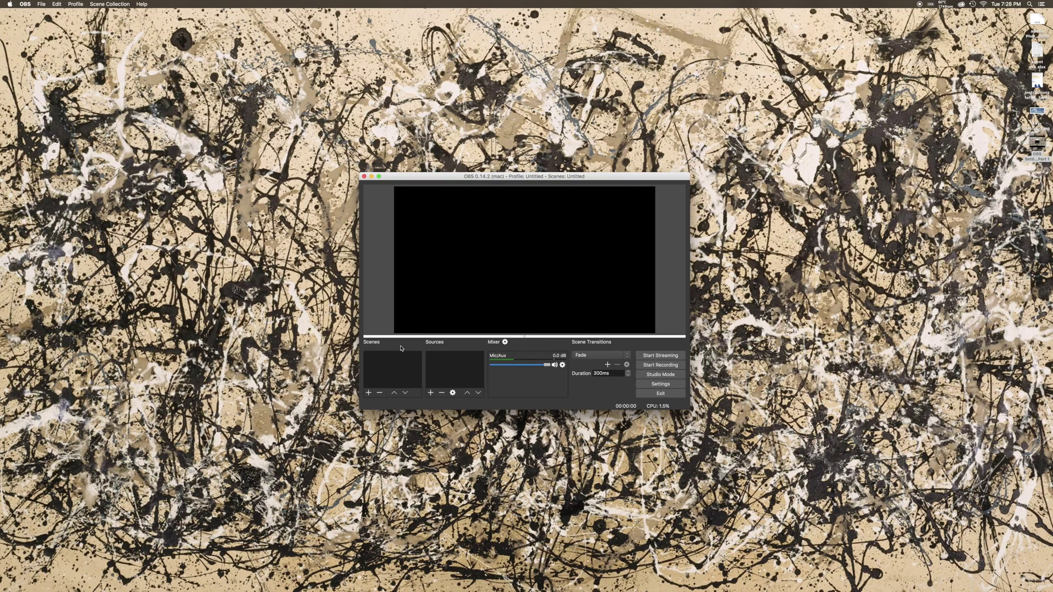
pyautogui.moveTo(543, 588)
# - Add a new scene named Game Capture 1, since Game Capture was already taken
pyautogui.click(368, 393)
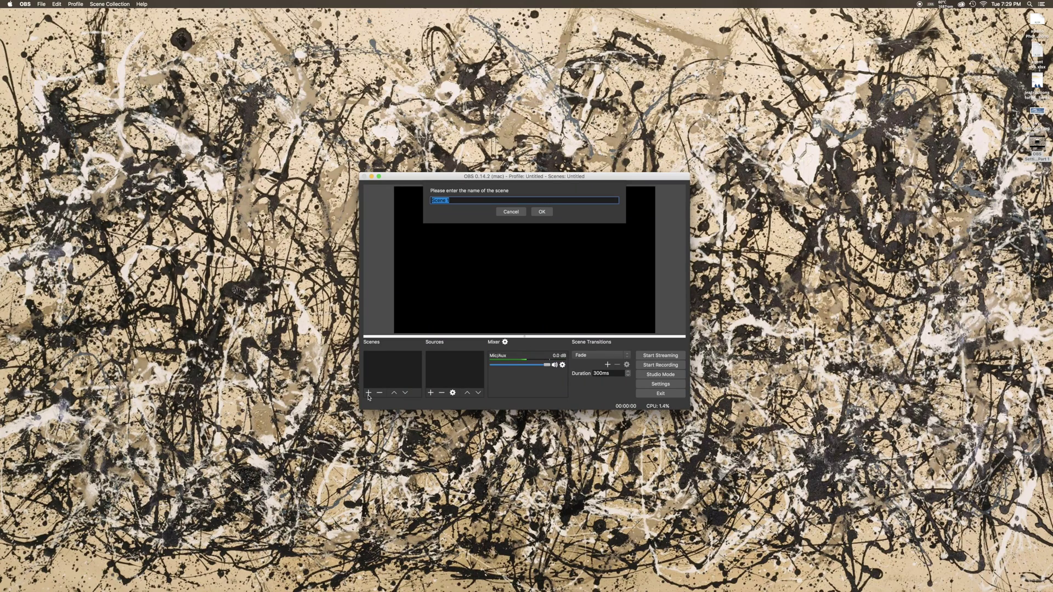
pyautogui.write('G')
pyautogui.write('Game Capture 1')
pyautogui.press('Return')
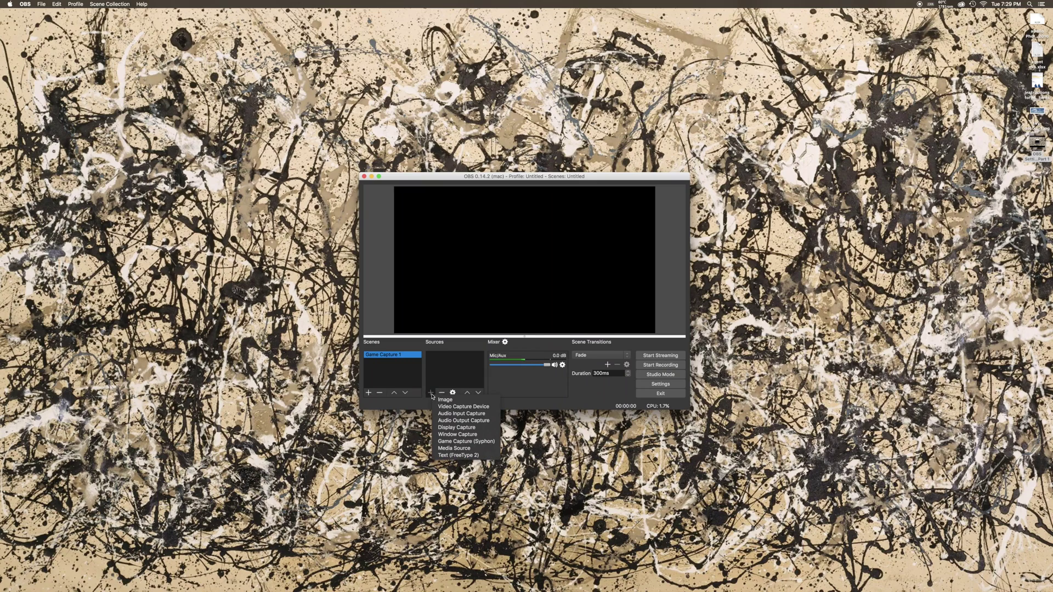
# - Add a Game Capture (Syphon) source named CS:GO
pyautogui.click(453, 442)
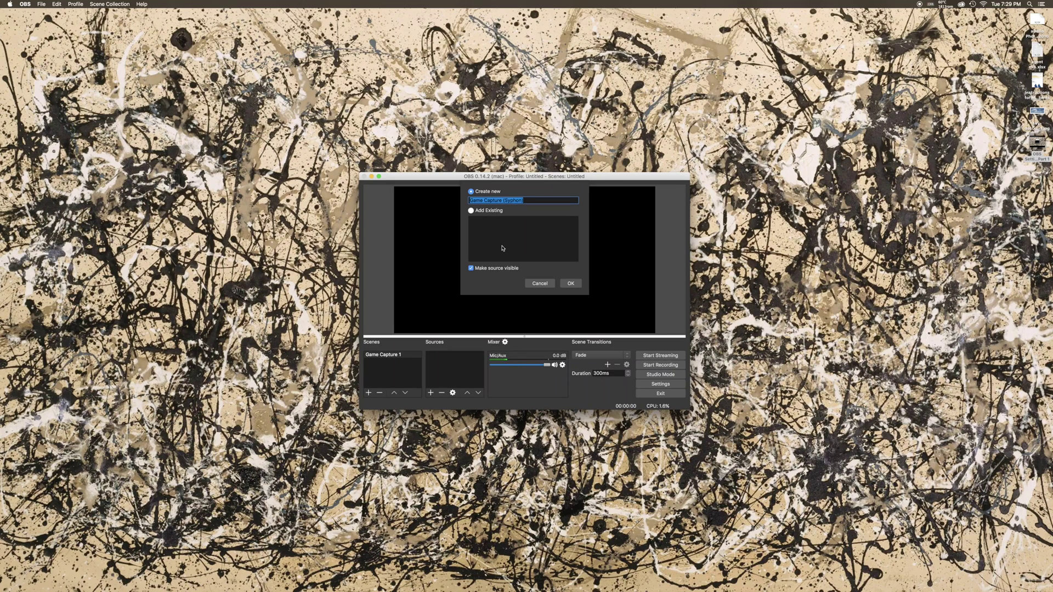
pyautogui.write('CS:GO')
pyautogui.press('Return')
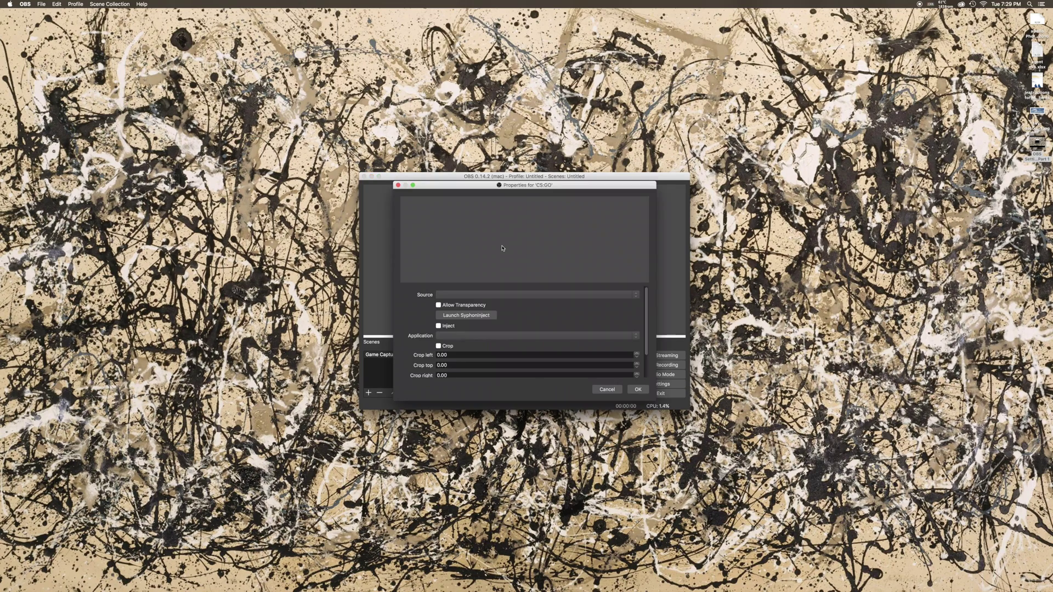
# - Enable Inject and capture csgo_osx64 through its [csgo_osx64] InjectedSyphon feed
pyautogui.click(439, 326)
pyautogui.click(444, 336)
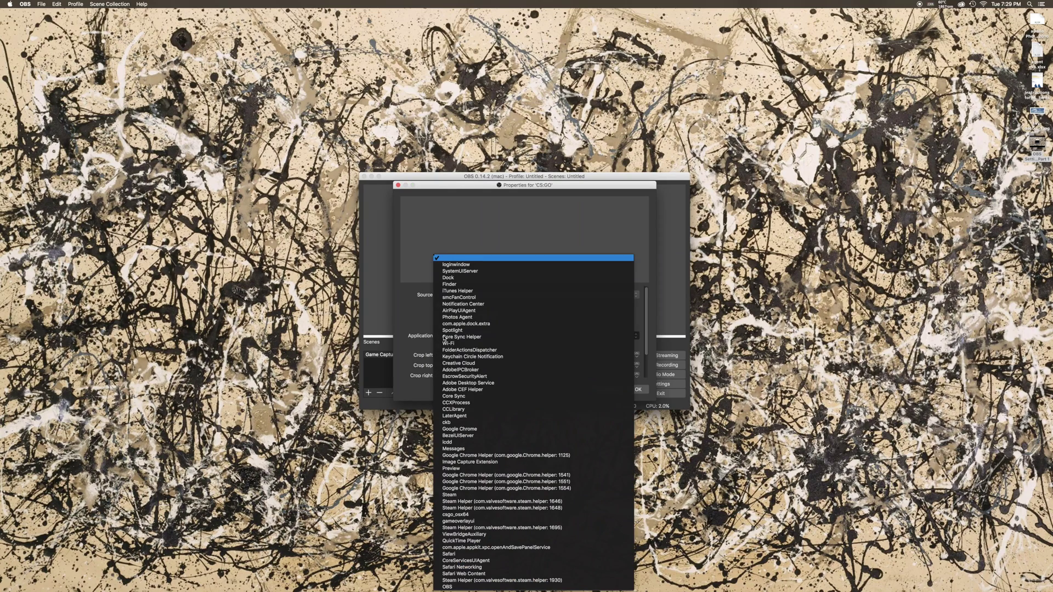
pyautogui.click(469, 516)
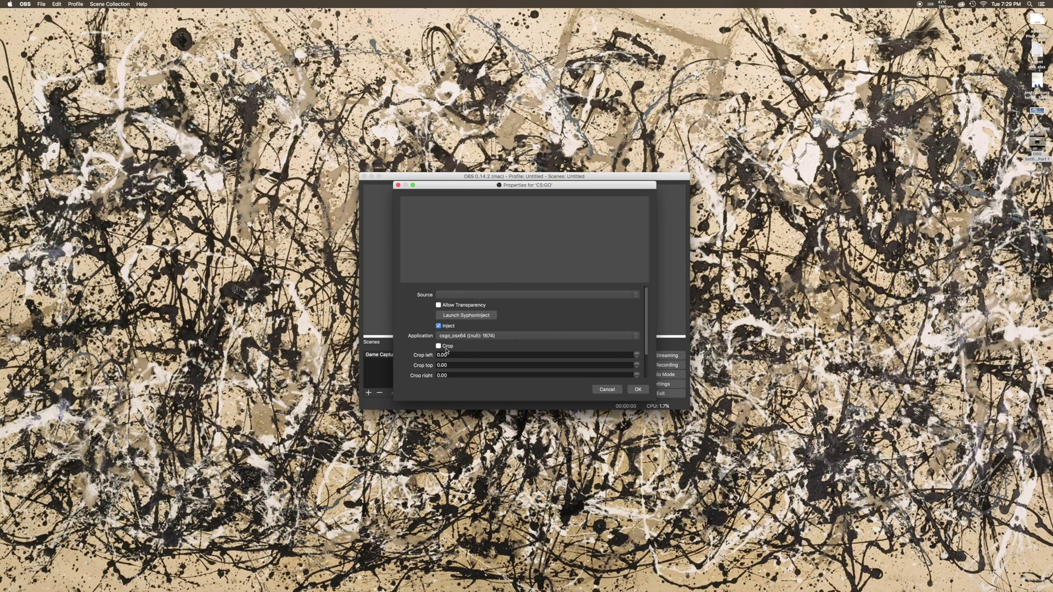
pyautogui.click(443, 295)
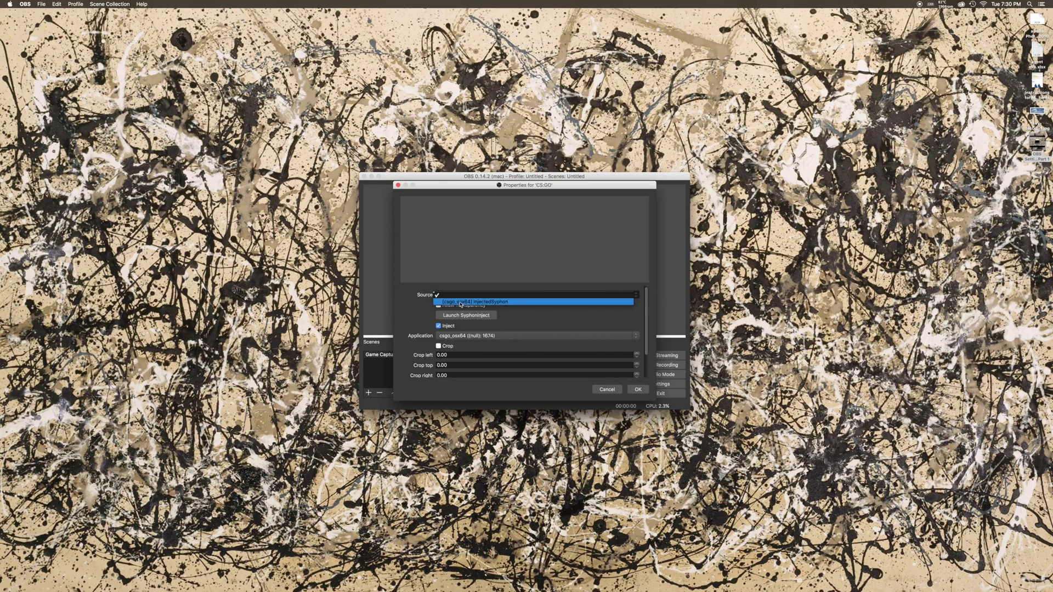
pyautogui.click(460, 302)
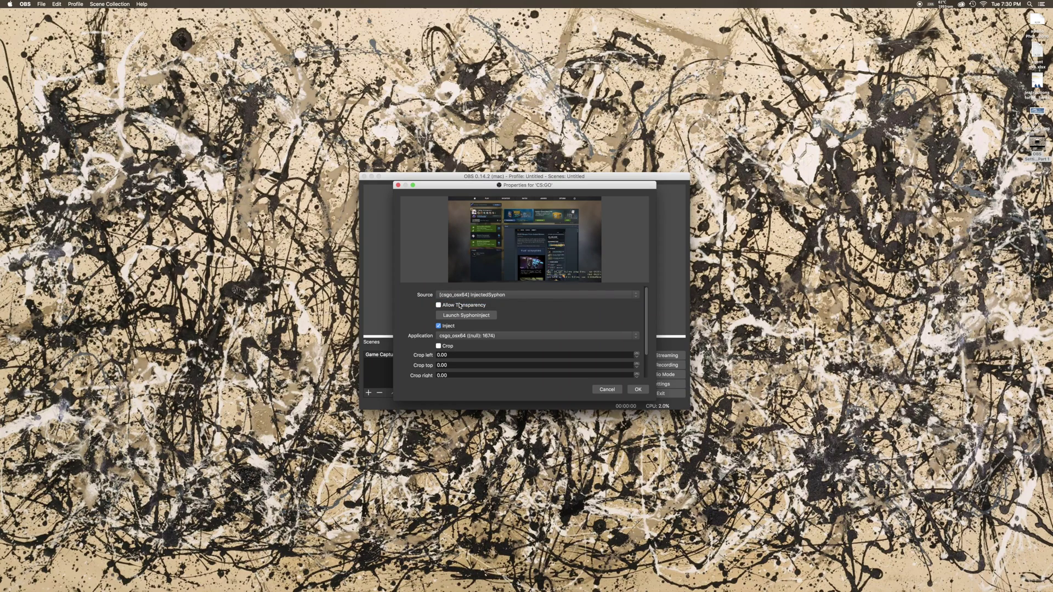
pyautogui.click(638, 390)
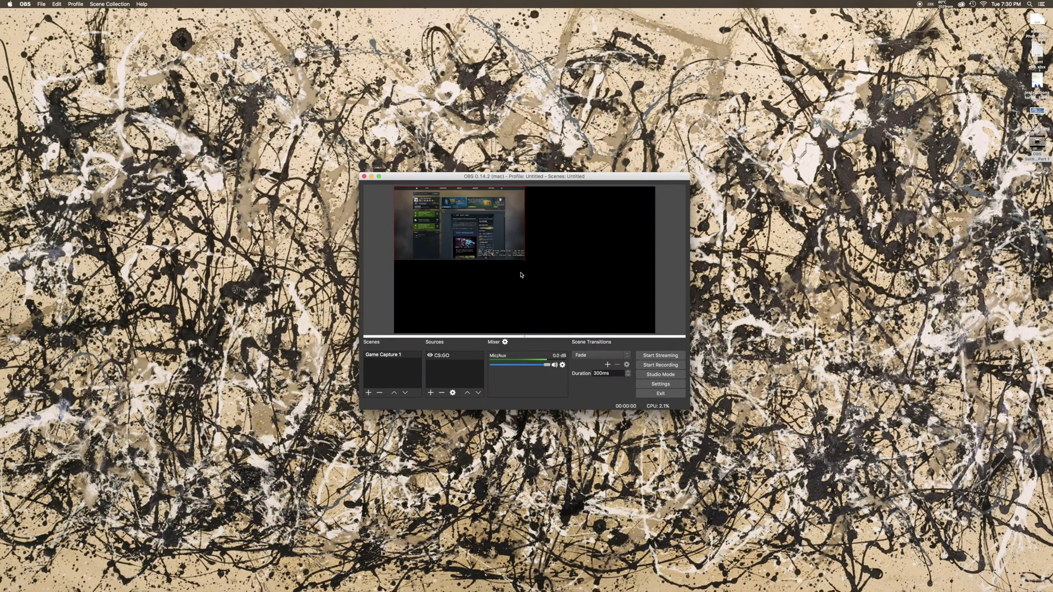
# - Drag the CS:GO capture's bottom-right corner until it covers the full canvas
pyautogui.moveTo(525, 262); pyautogui.dragTo(633, 307)
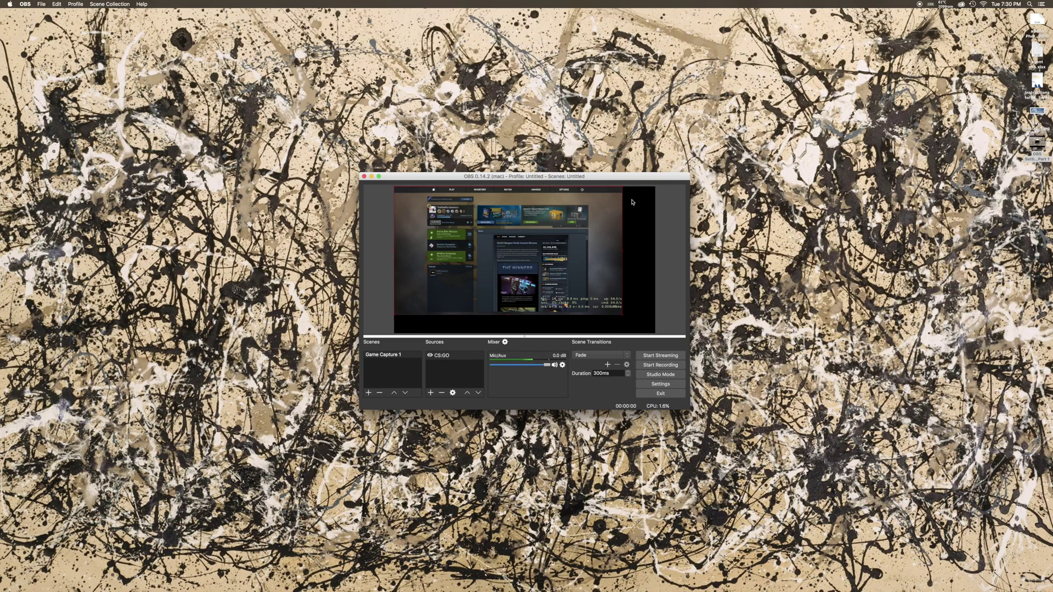
pyautogui.moveTo(623, 317); pyautogui.dragTo(653, 331)
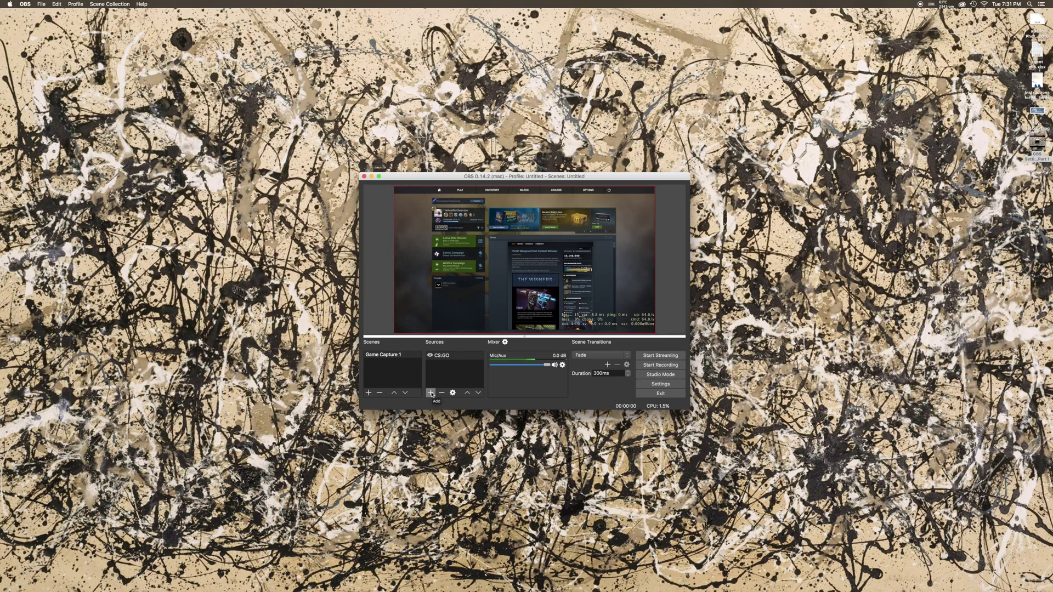
# - Add a Video Capture Device source named WebCam using the FaceTime HD Camera (Built-in)
pyautogui.click(431, 393)
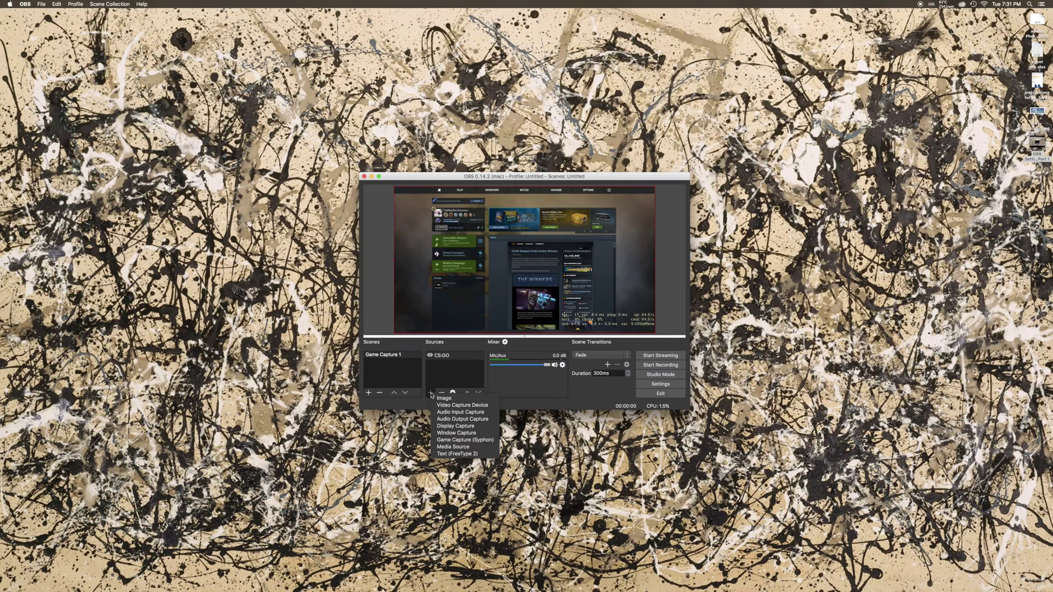
pyautogui.click(445, 406)
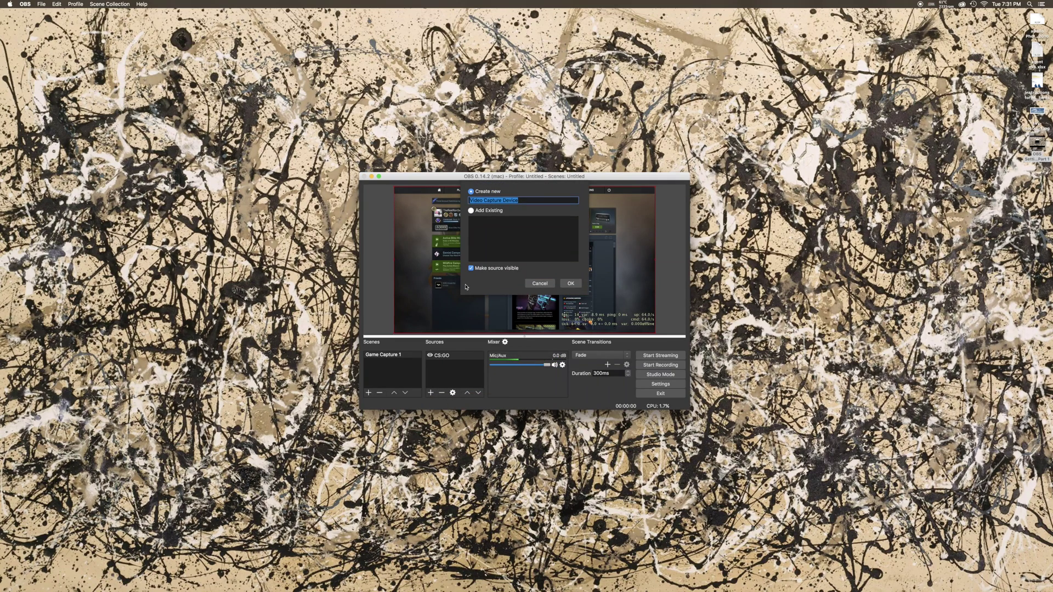
pyautogui.write('WebCam')
pyautogui.press('Return')
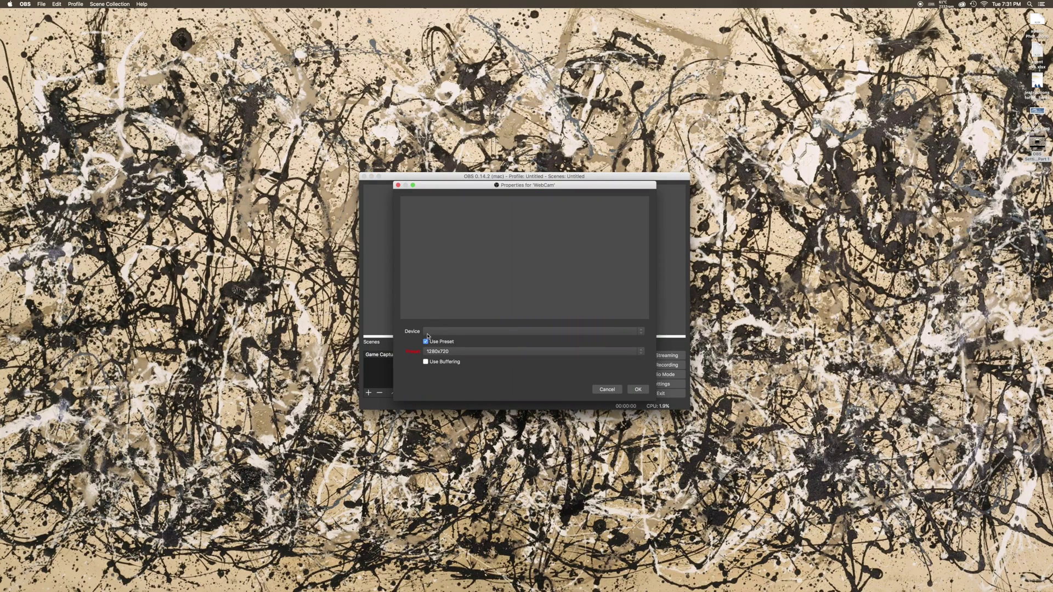
pyautogui.click(432, 334)
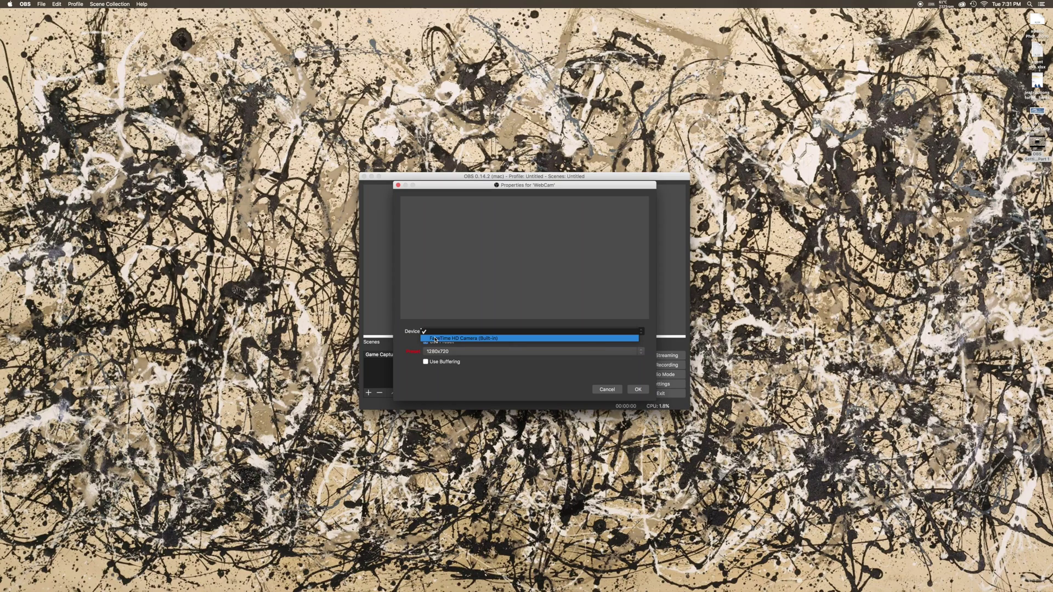
pyautogui.click(435, 338)
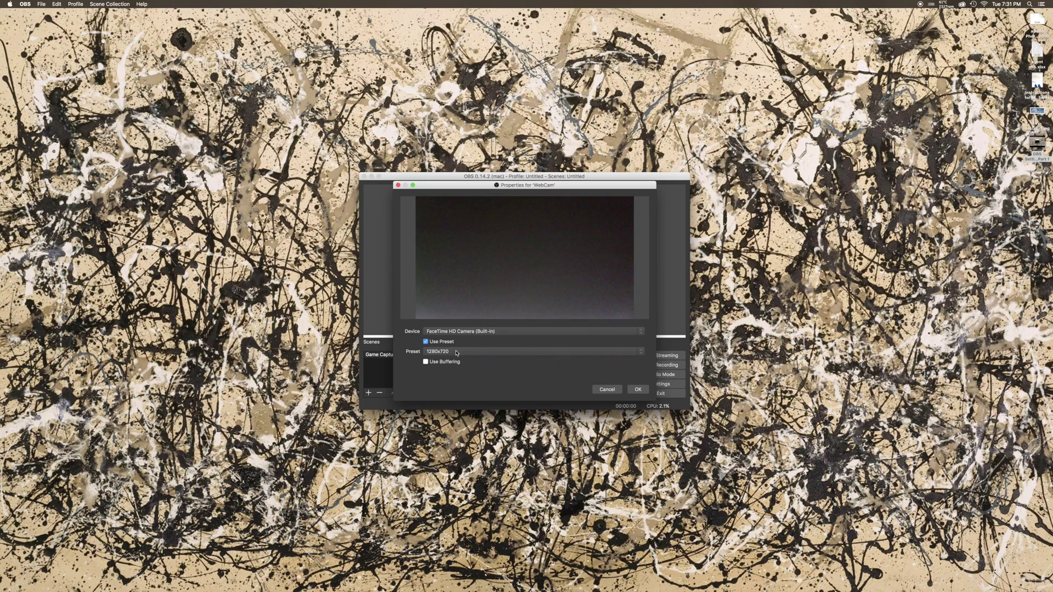
# - Choose the 640x480 resolution preset for WebCam and confirm its properties
pyautogui.click(456, 352)
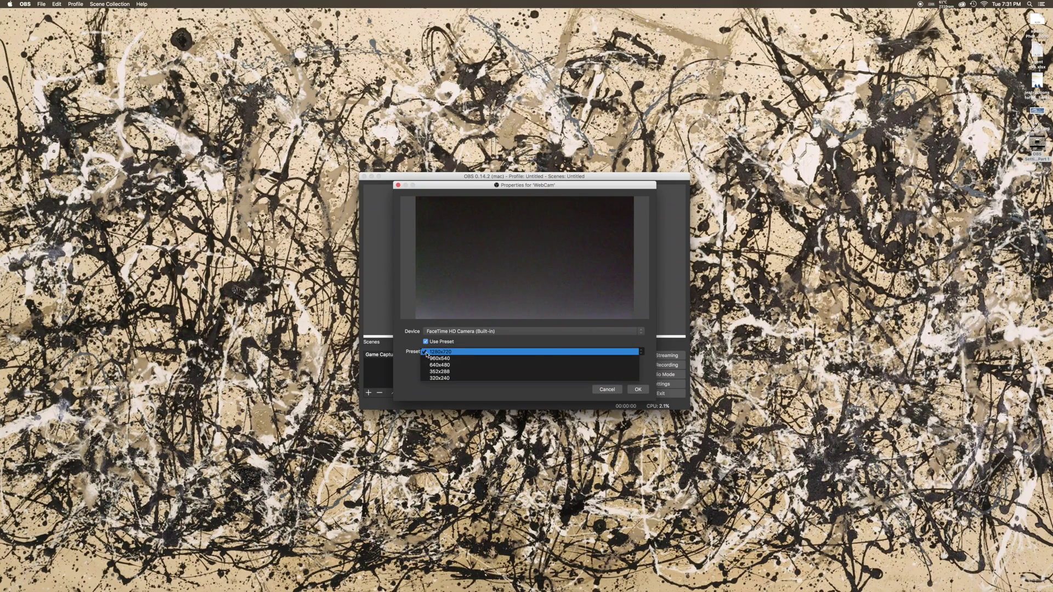
pyautogui.click(461, 352)
pyautogui.click(463, 354)
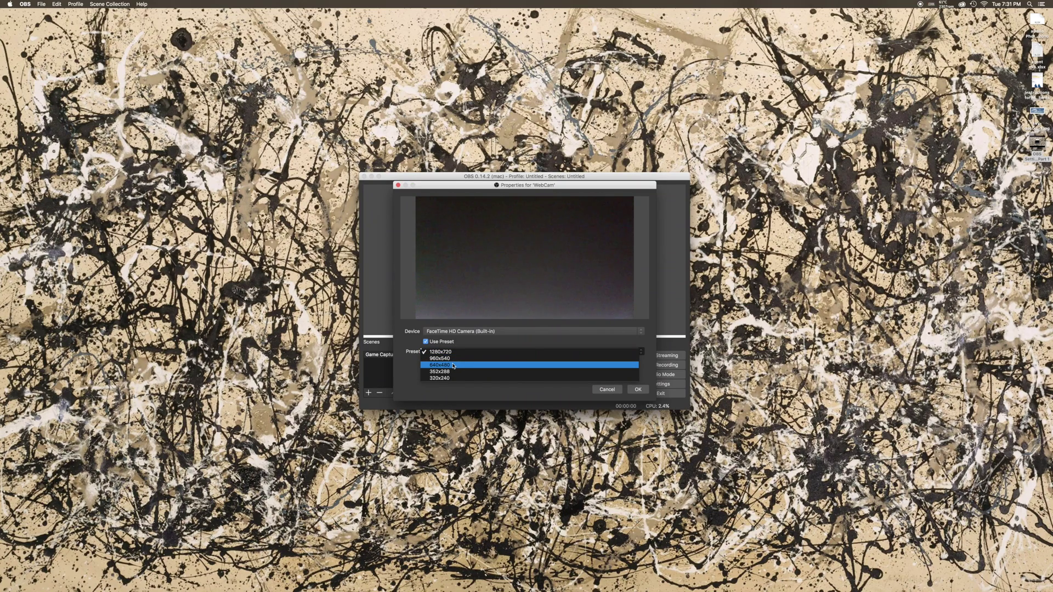
pyautogui.click(453, 365)
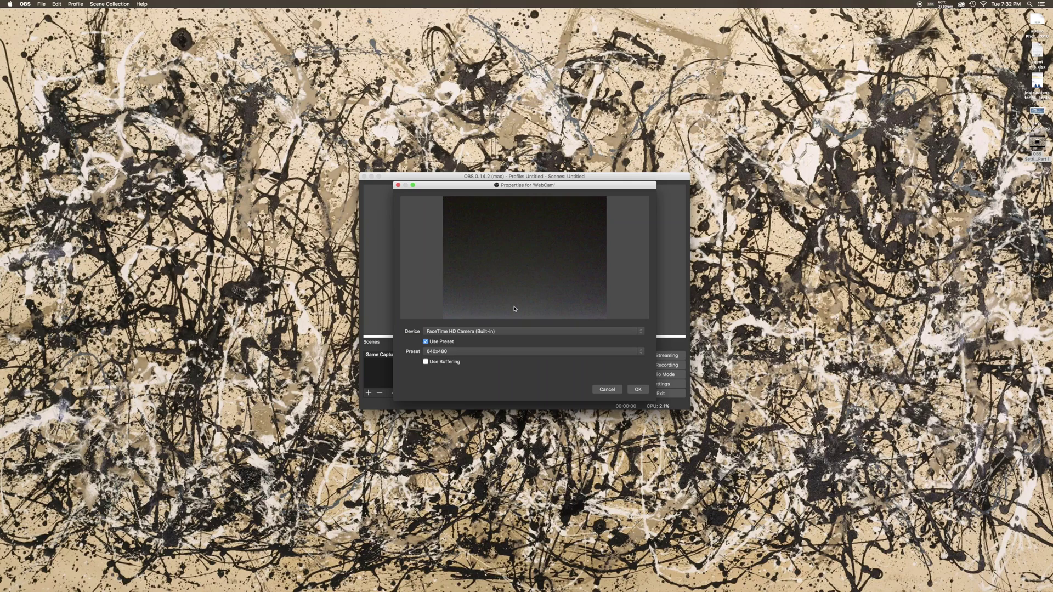
pyautogui.click(638, 390)
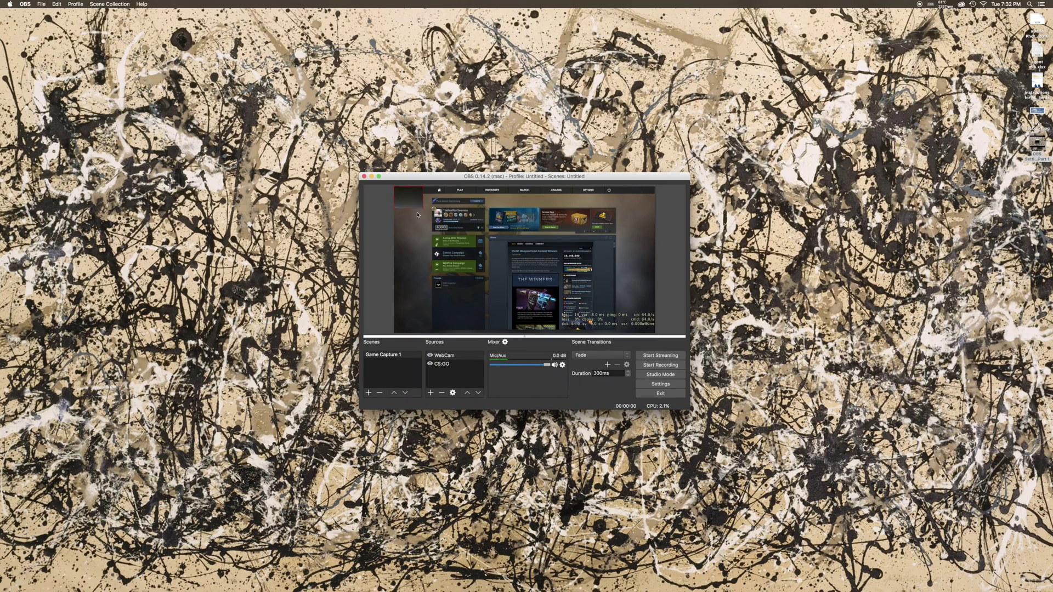
# - Nudge the webcam box toward the top-left and keep WebCam layered above CS:GO in Sources
pyautogui.moveTo(417, 205); pyautogui.dragTo(427, 212)
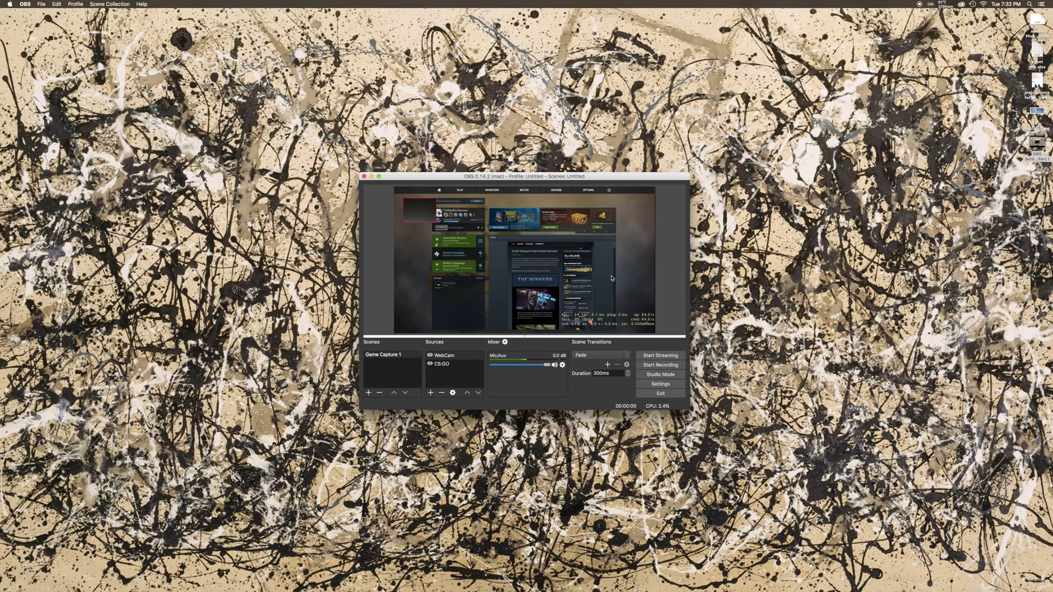
pyautogui.click(440, 357)
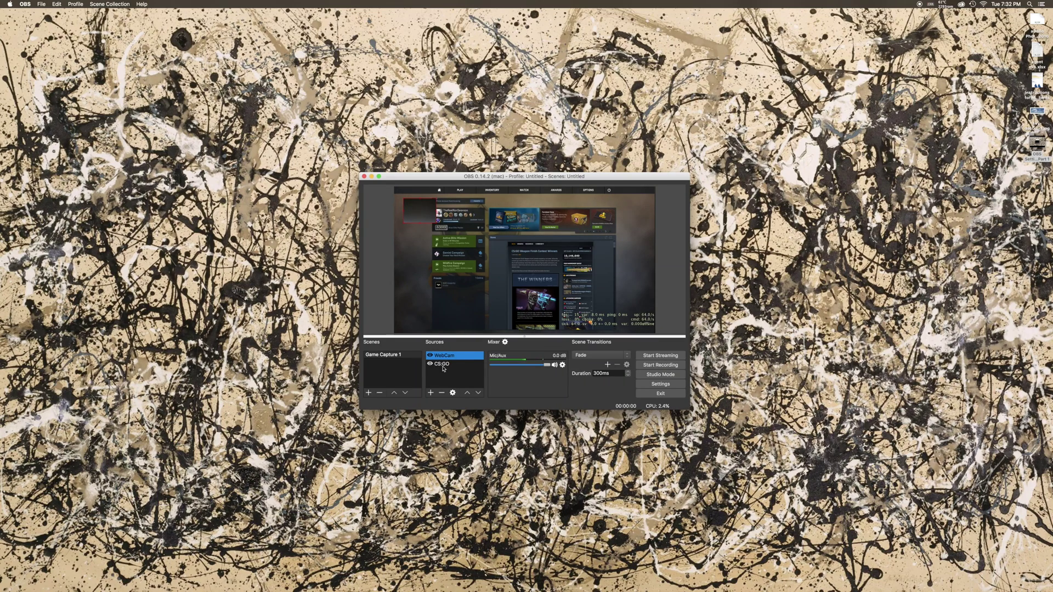
pyautogui.click(439, 366)
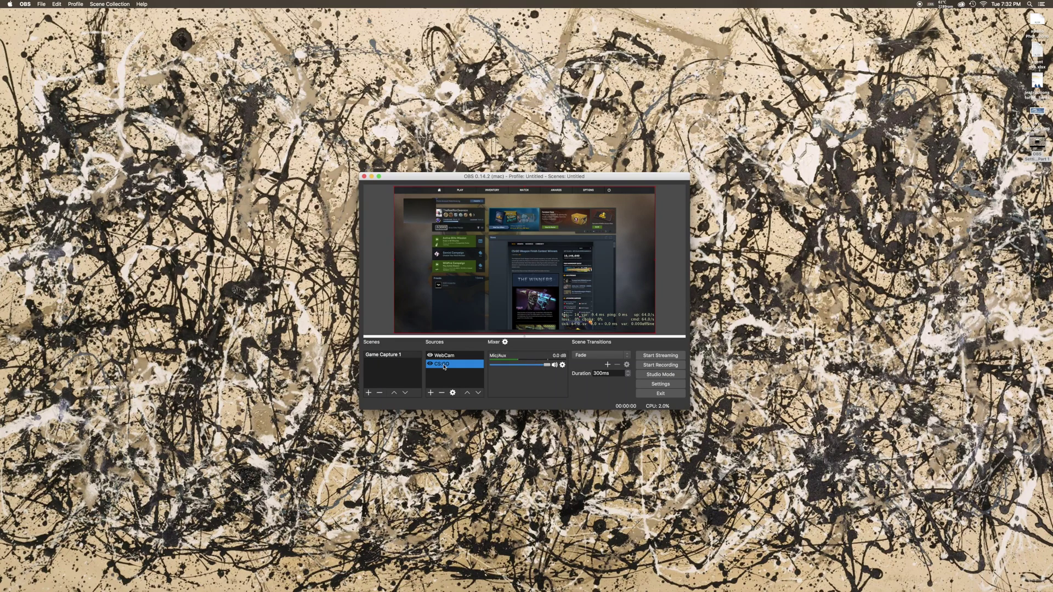
pyautogui.moveTo(446, 356); pyautogui.dragTo(447, 373)
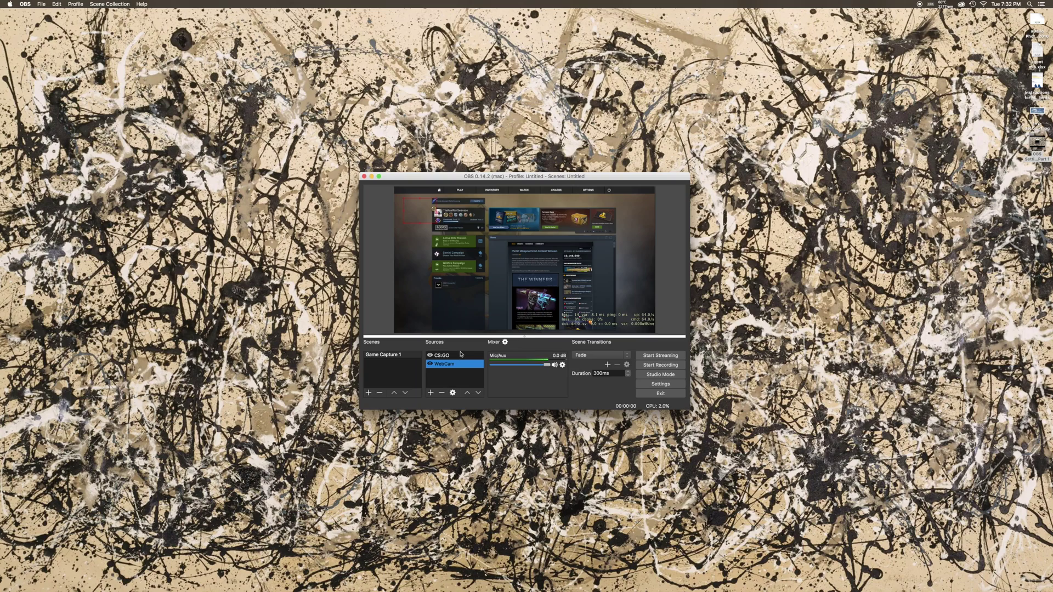
pyautogui.click(476, 323)
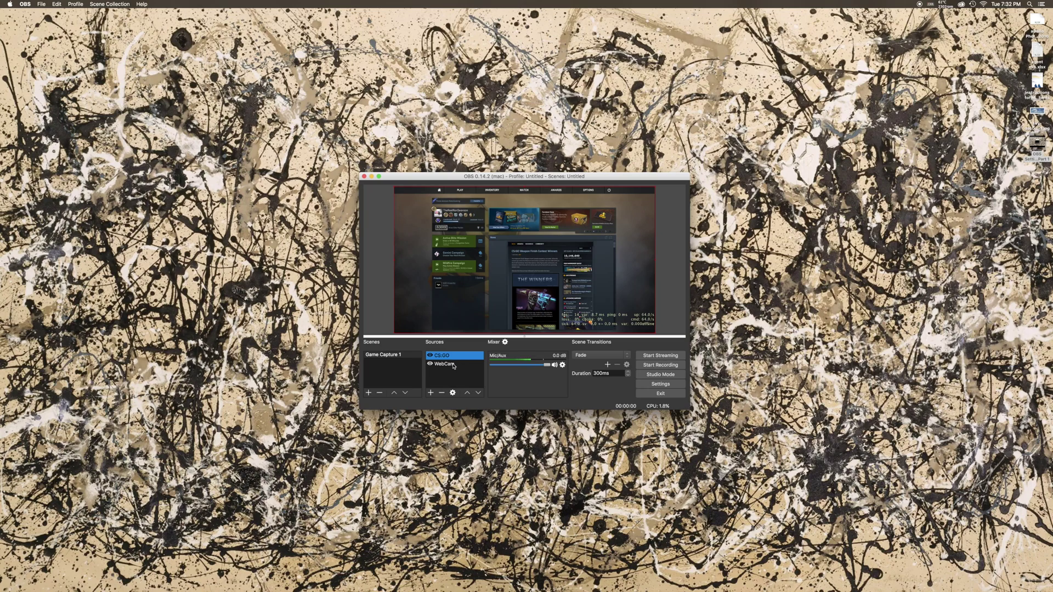
pyautogui.moveTo(454, 366); pyautogui.dragTo(455, 354)
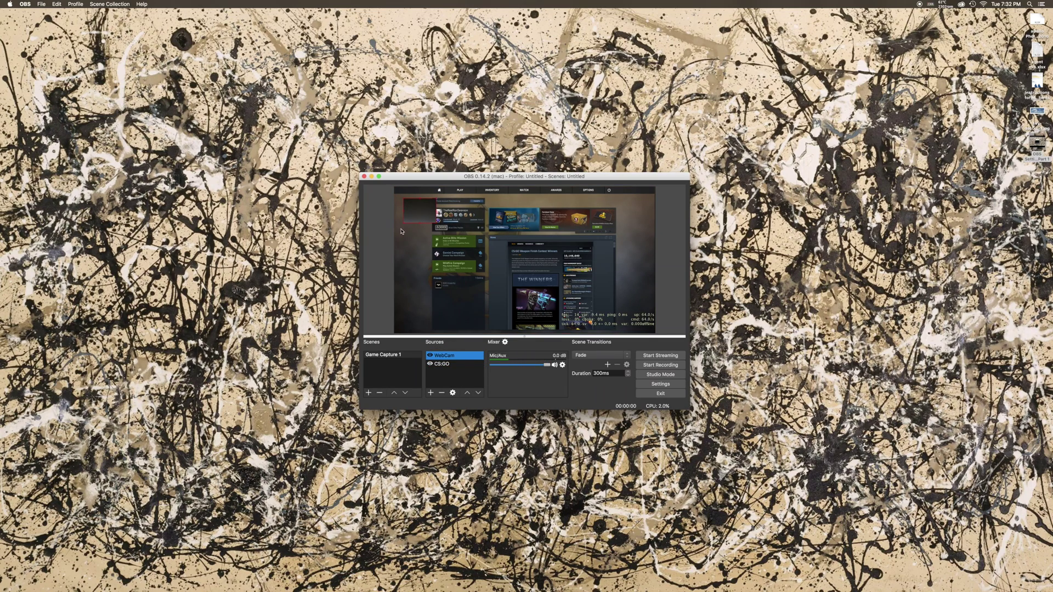
pyautogui.click(437, 224)
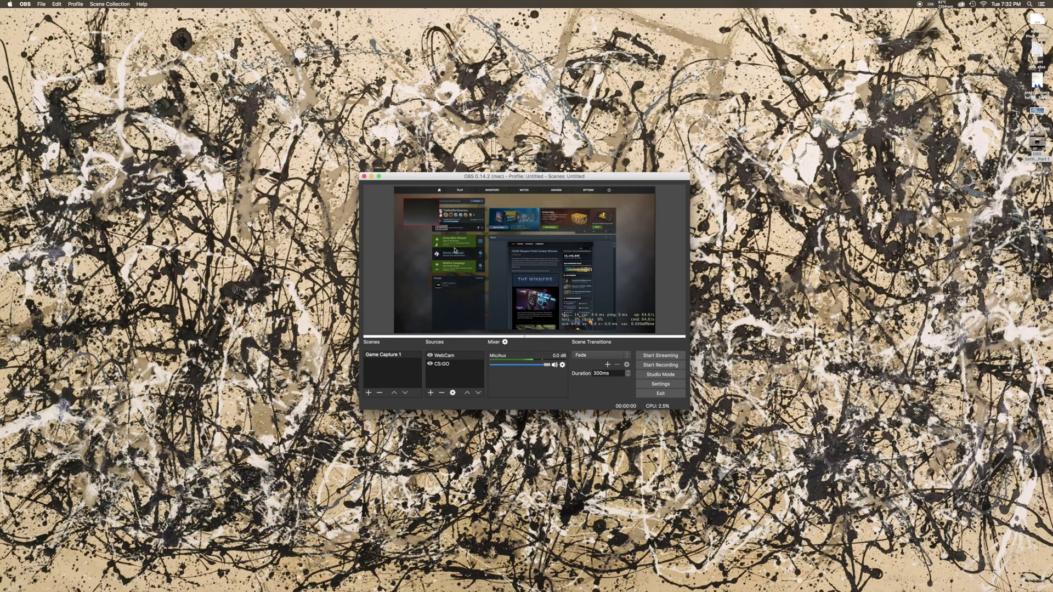